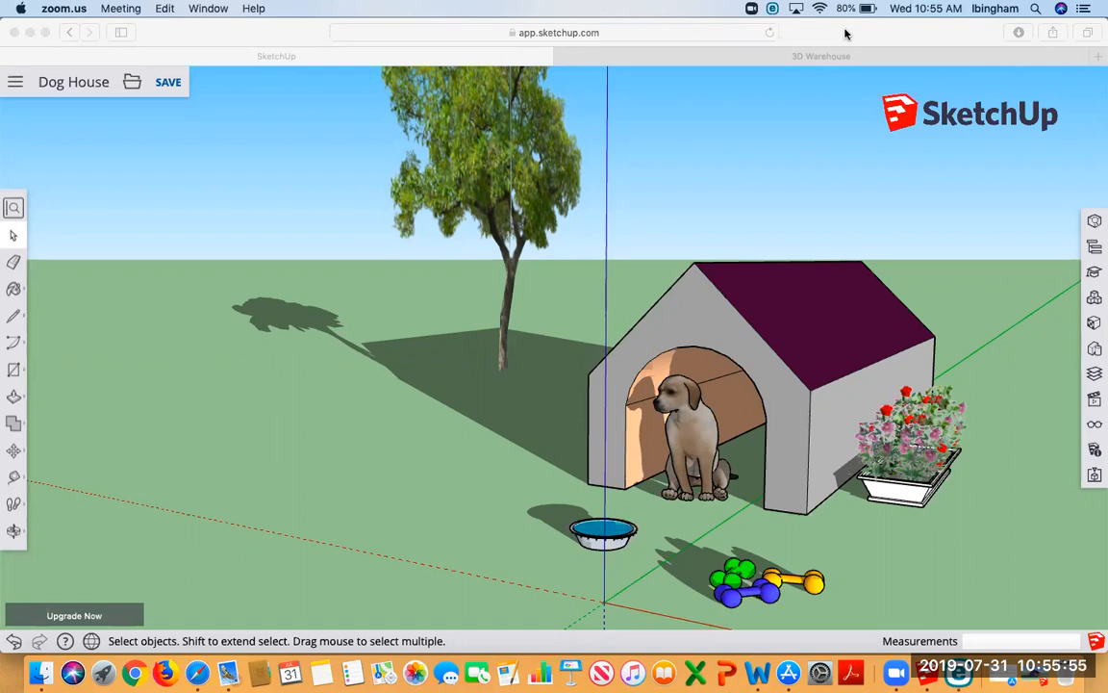
click(790, 32)
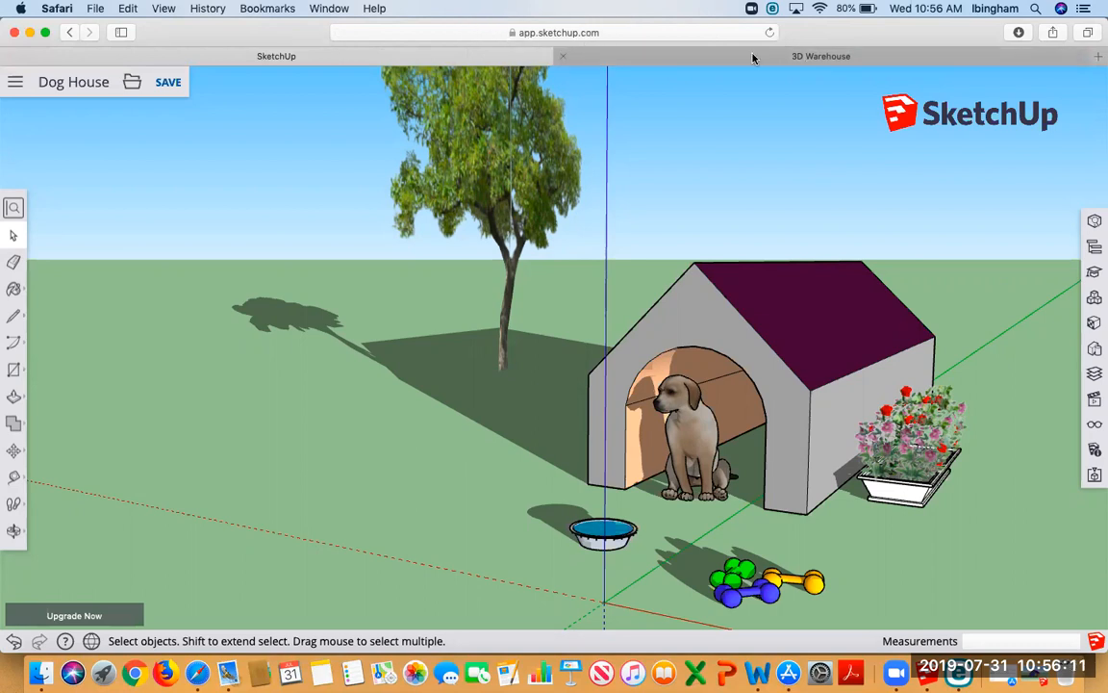
click(828, 58)
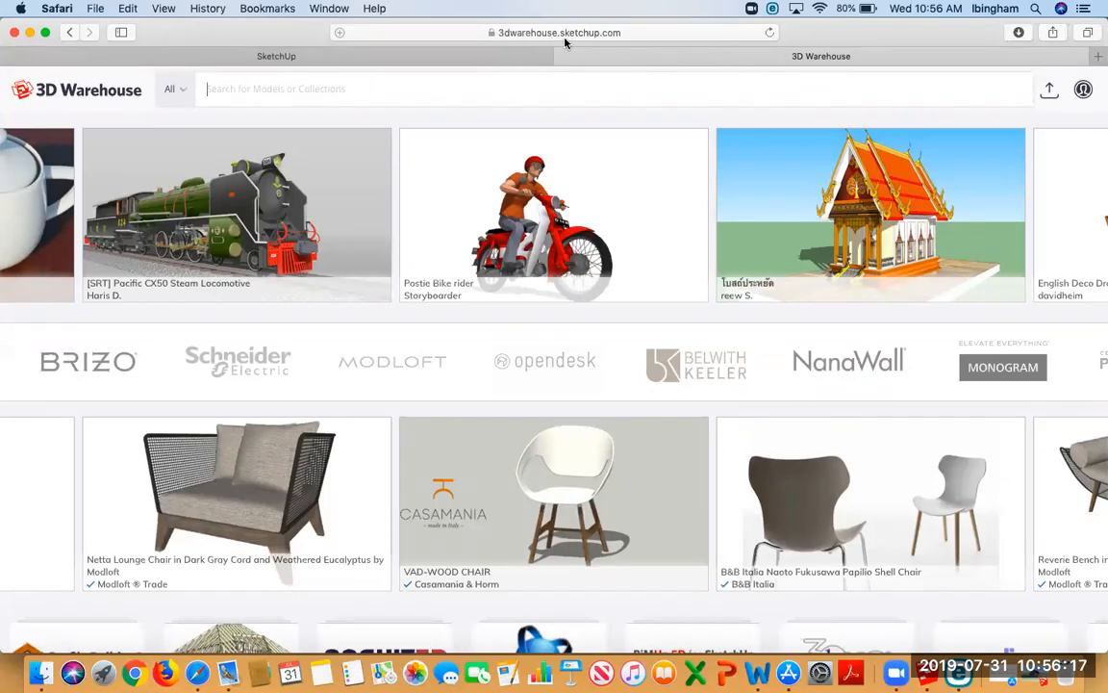
click(364, 58)
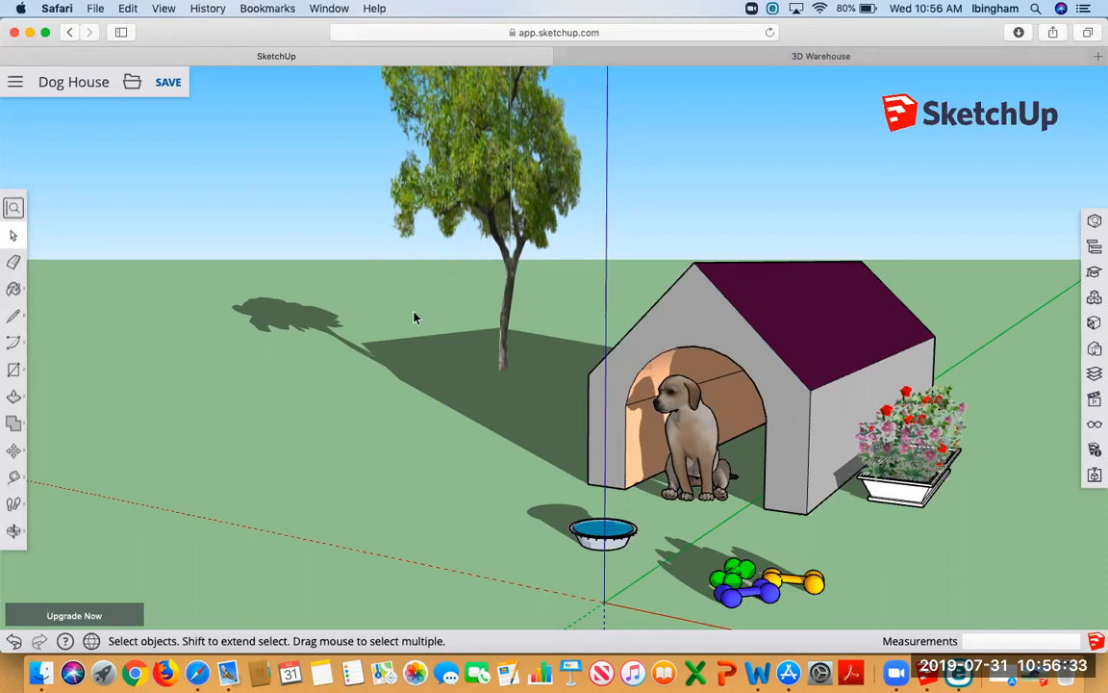
Switch to the 3D Warehouse and search for "squirrel".
click(707, 60)
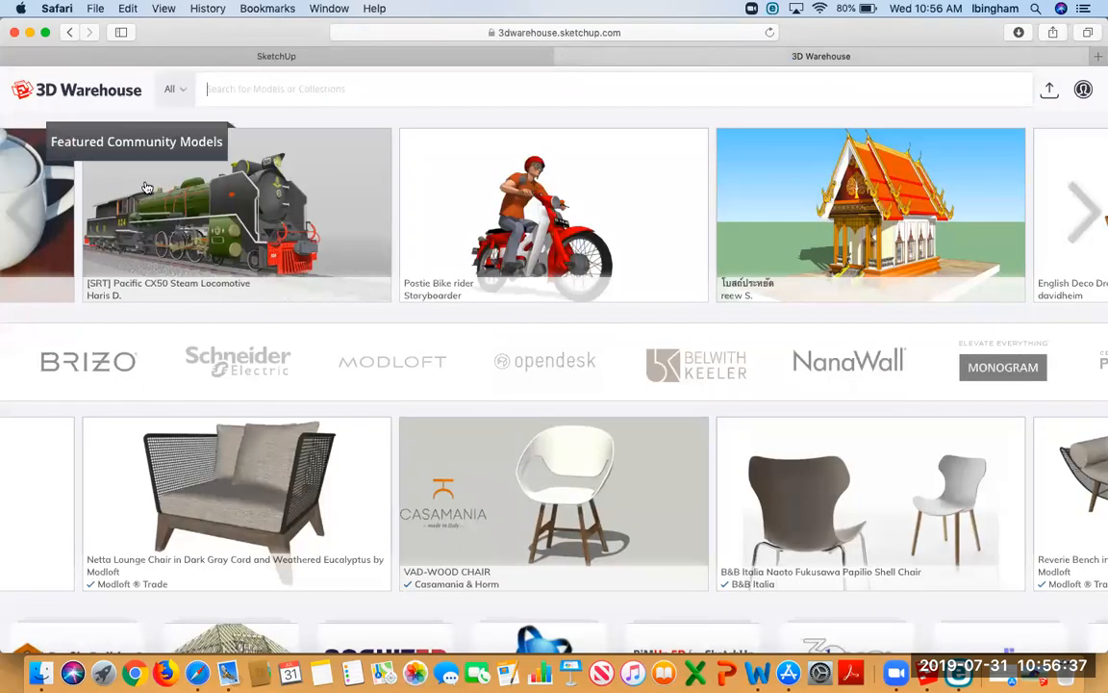
click(282, 92)
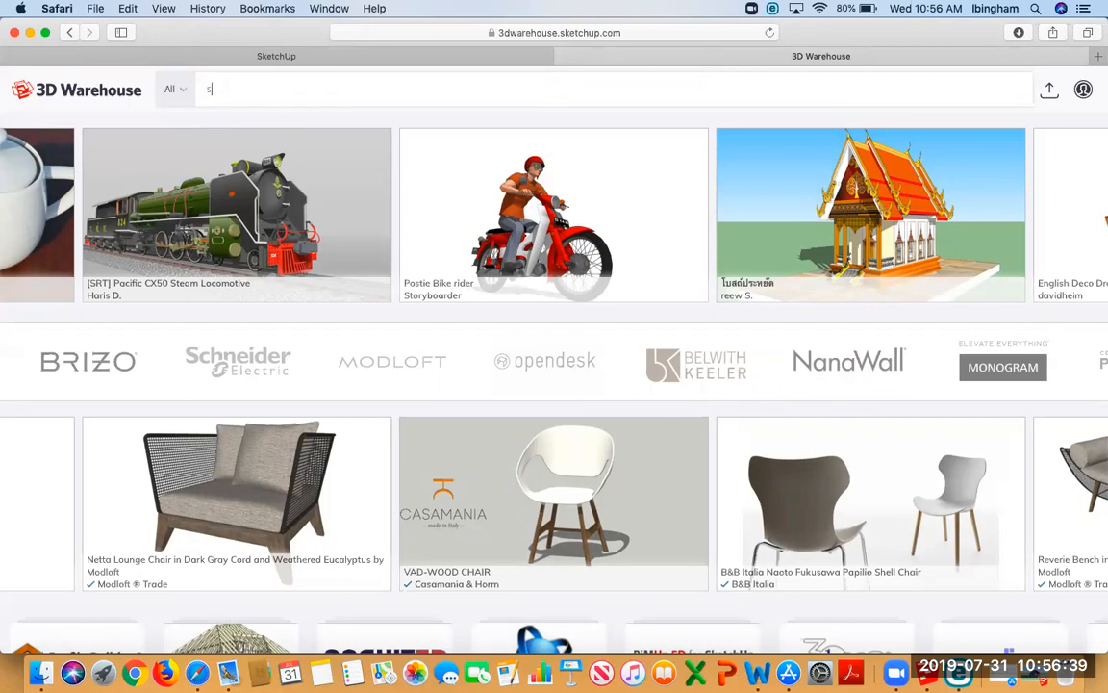
text(squirrel)
key(Return)
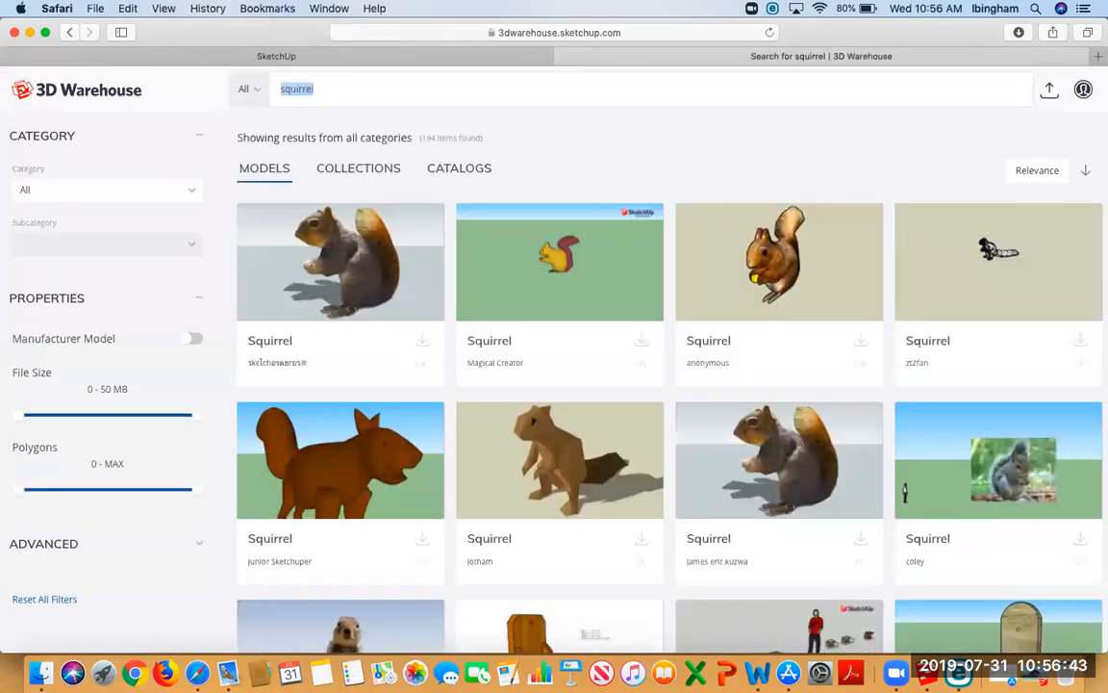
Open the first squirrel model in the results and turn it around in the interactive 3D preview.
mouse_move(302, 249)
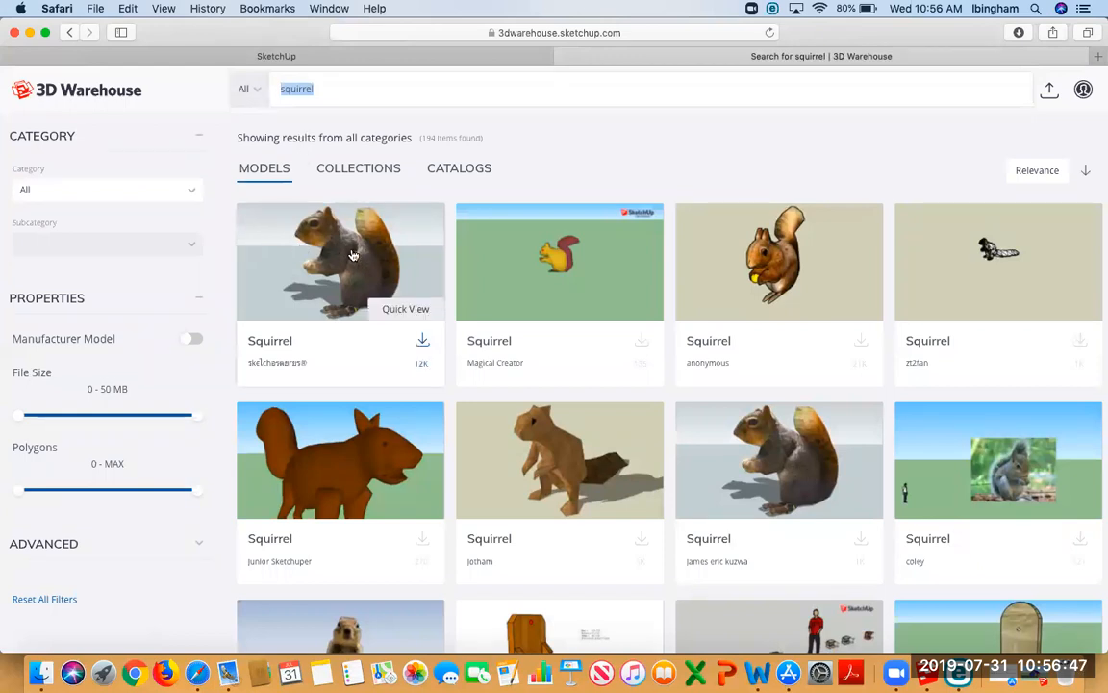
click(323, 236)
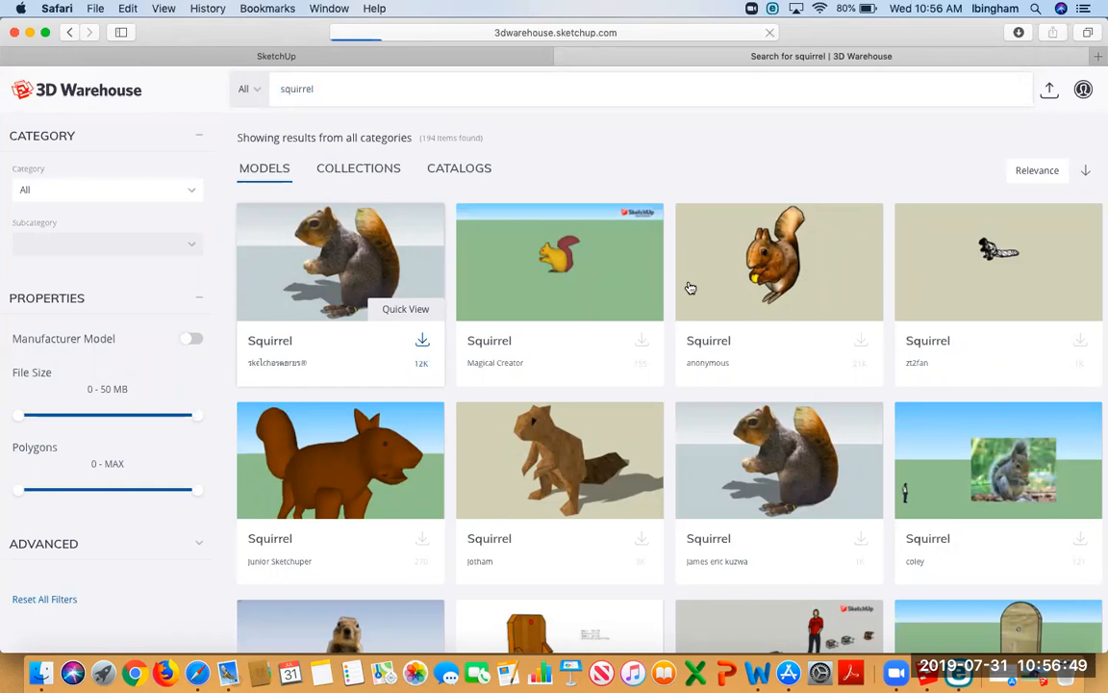
scroll(814, 392, down, 3)
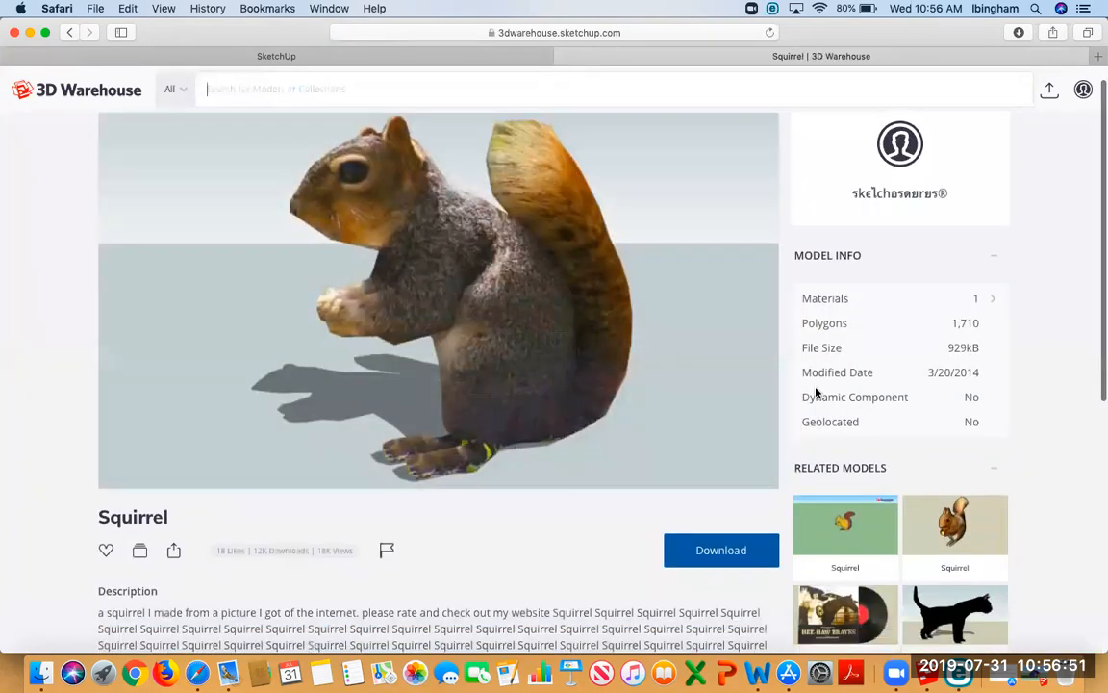
scroll(706, 333, up, 2)
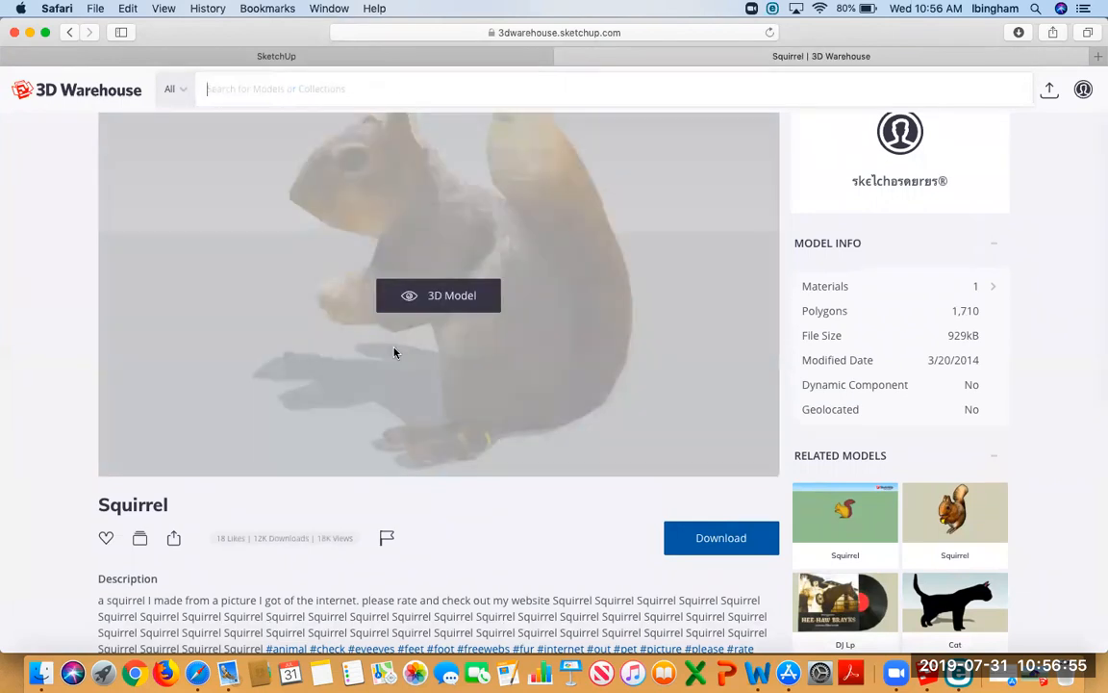
click(447, 301)
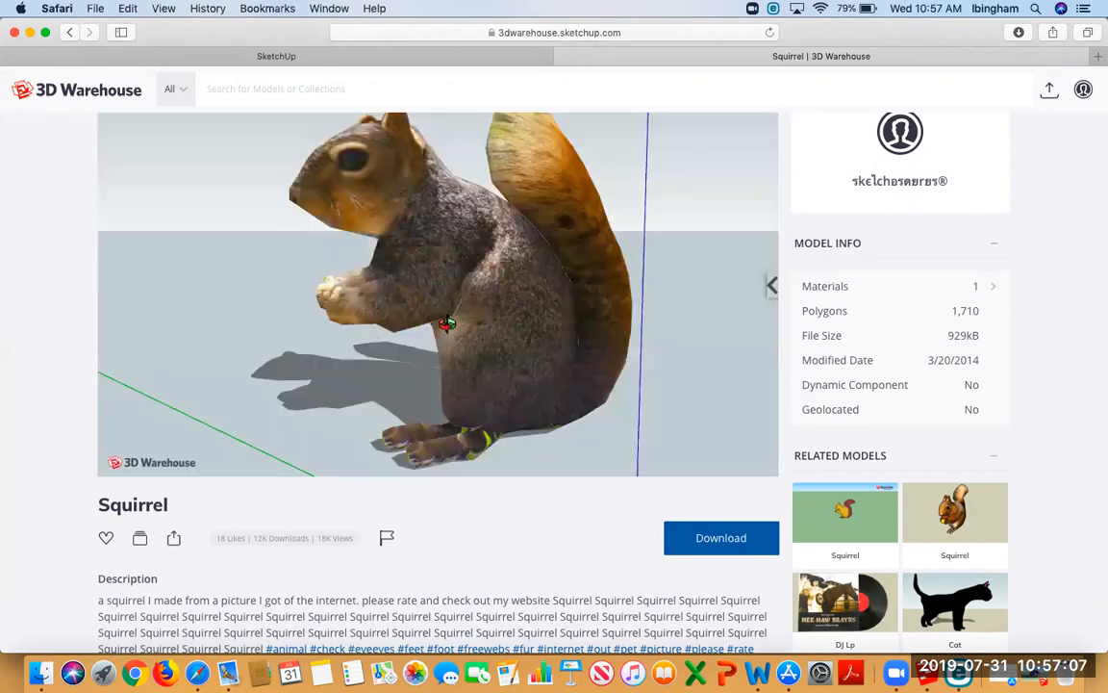
drag(447, 324, 322, 337)
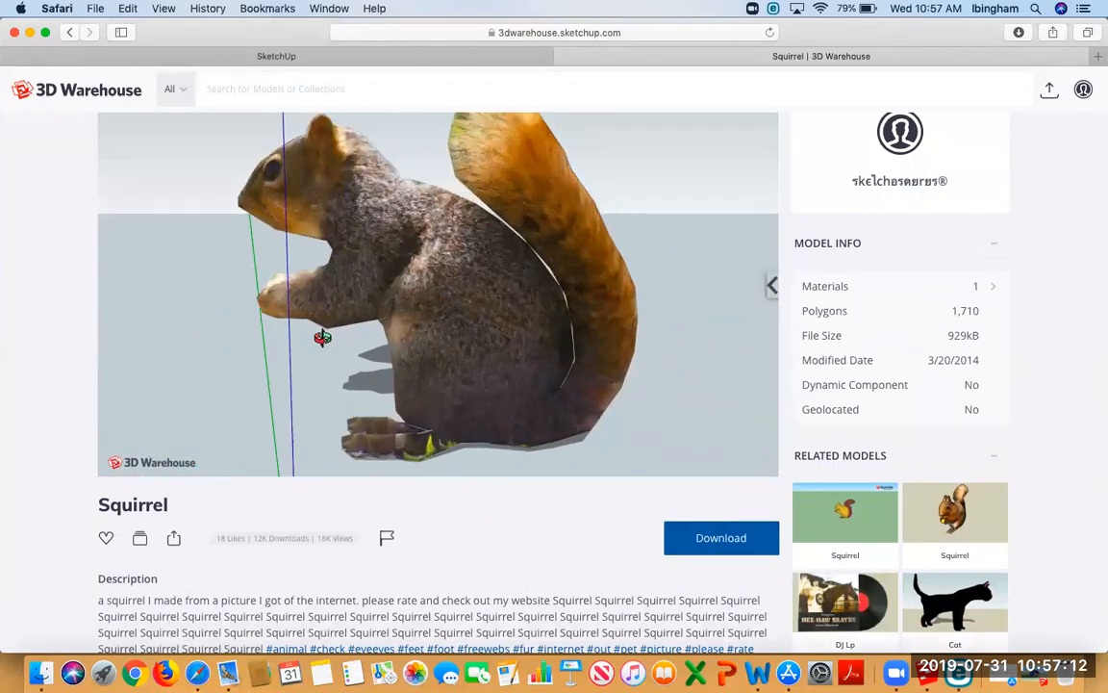
Download the squirrel as a SketchUp 2017 Model.
click(696, 538)
scroll(712, 548, down, 2)
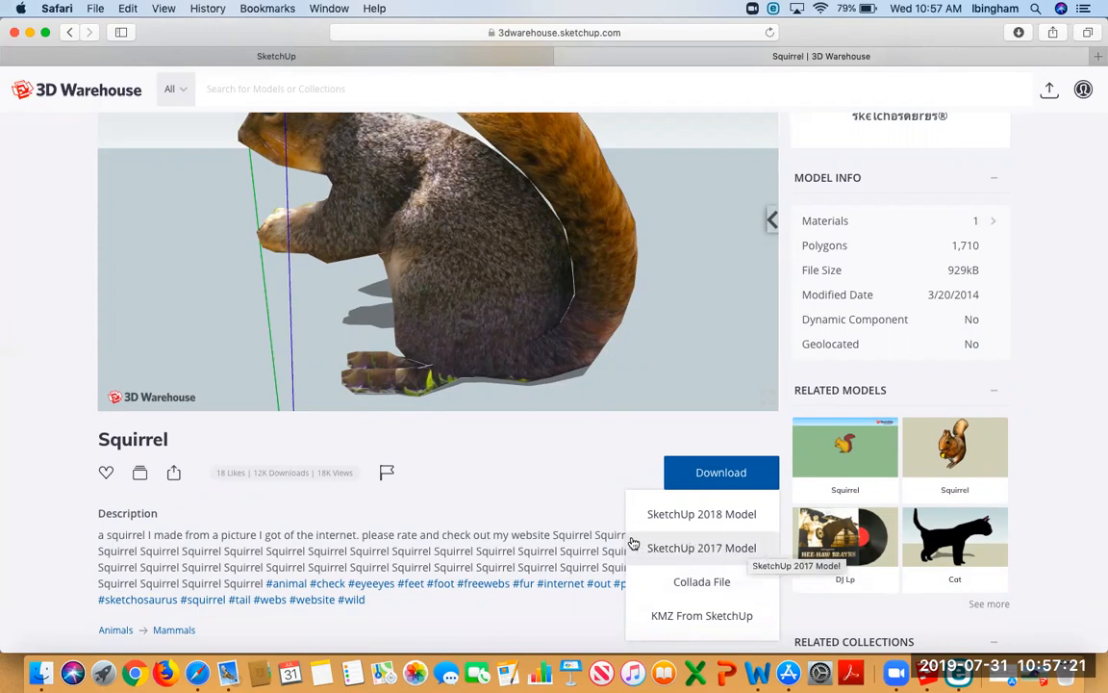
click(681, 548)
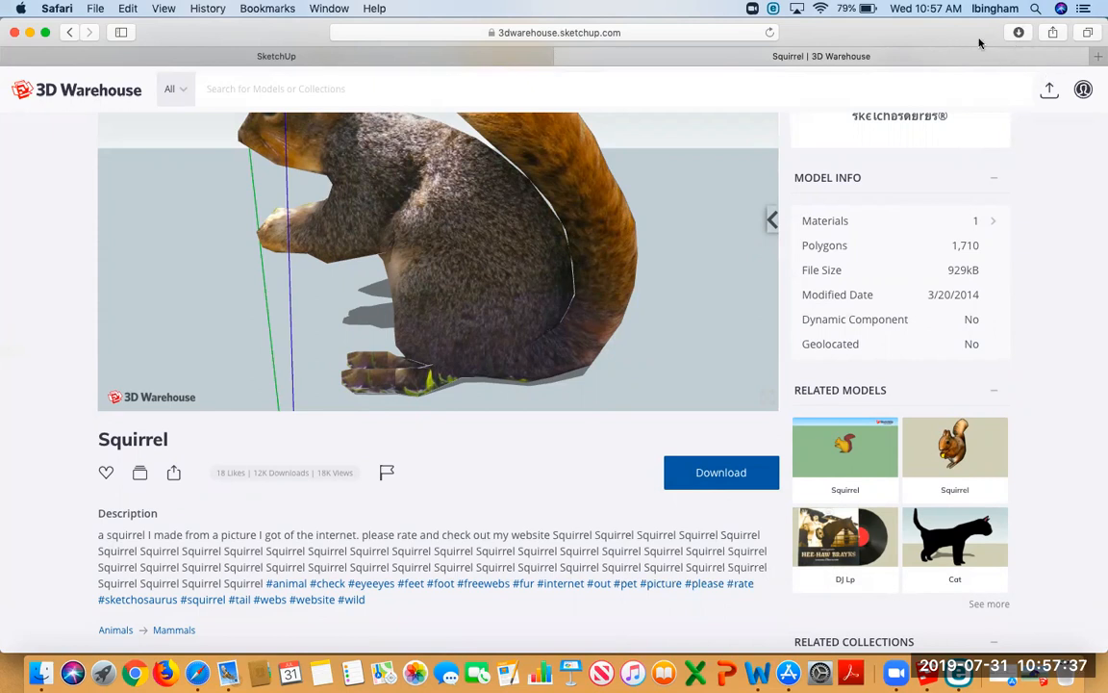
Switch back to the Dog House model and insert the downloaded Squirrel.skp from the computer as a component.
click(415, 59)
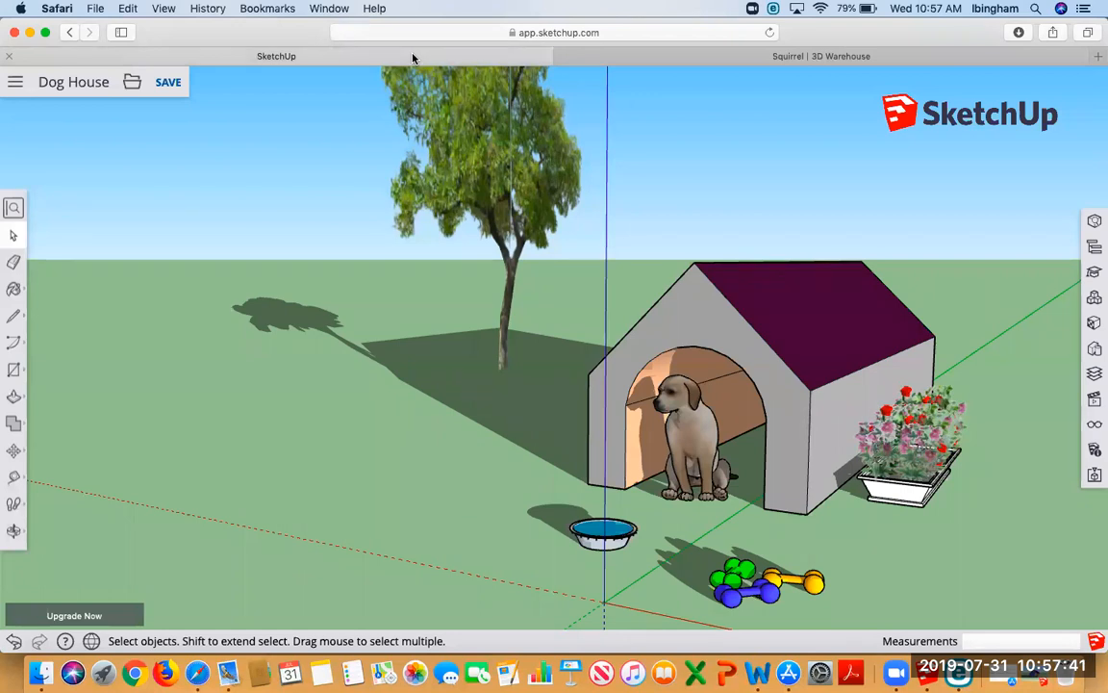
click(130, 84)
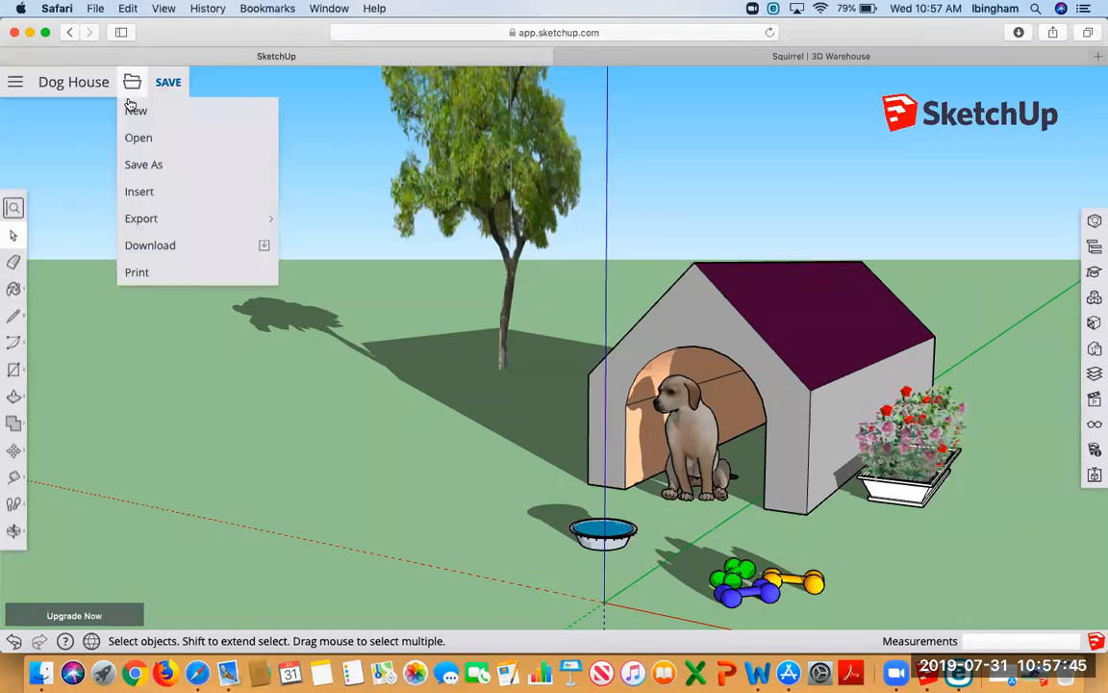
click(140, 193)
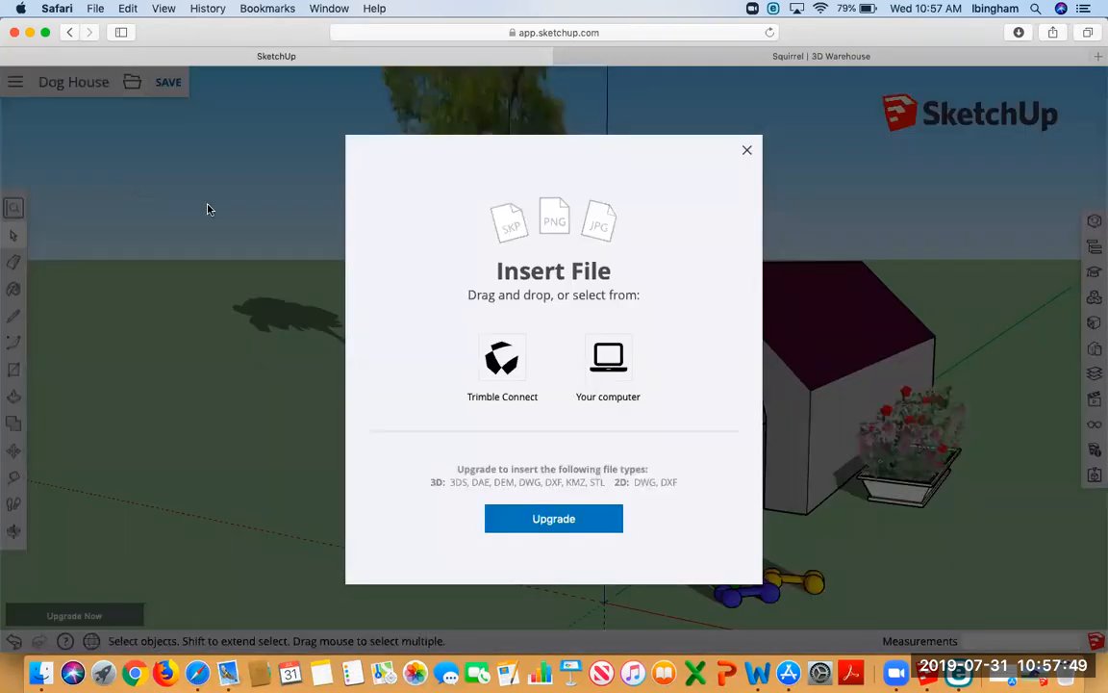
click(602, 358)
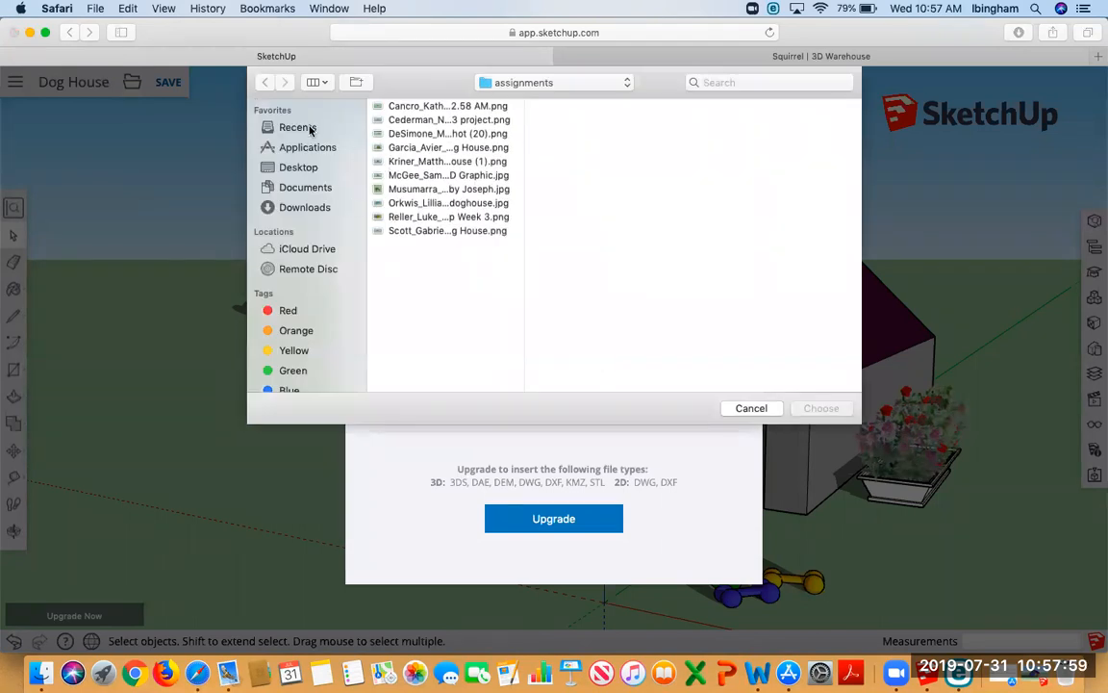
click(304, 207)
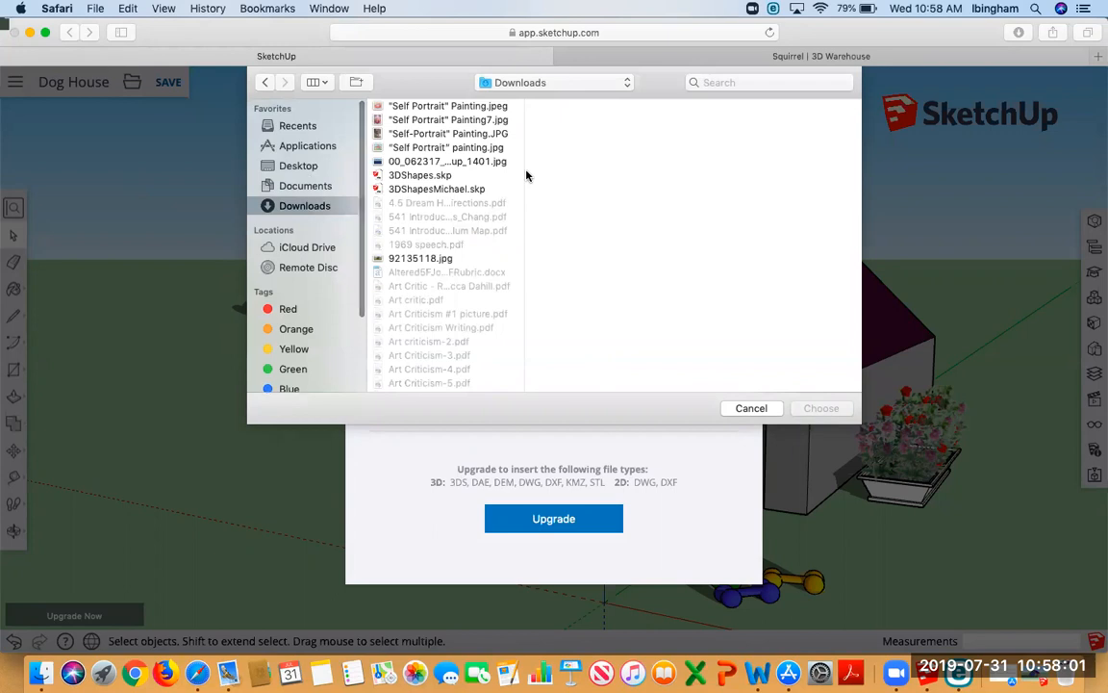
click(297, 125)
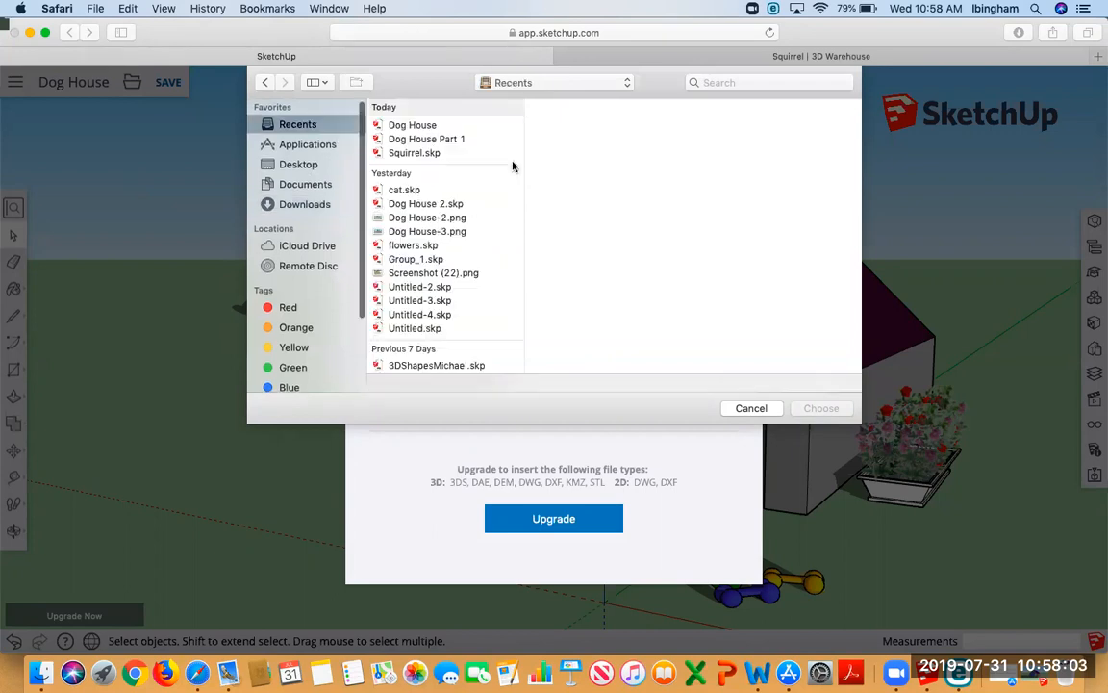
click(424, 154)
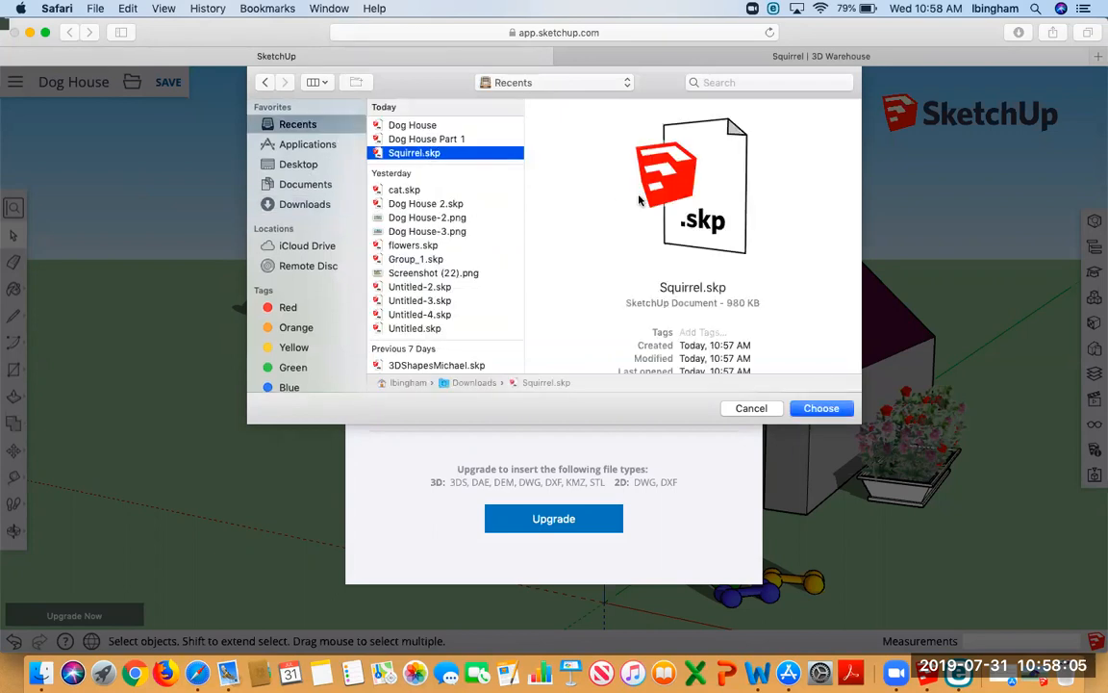
click(818, 409)
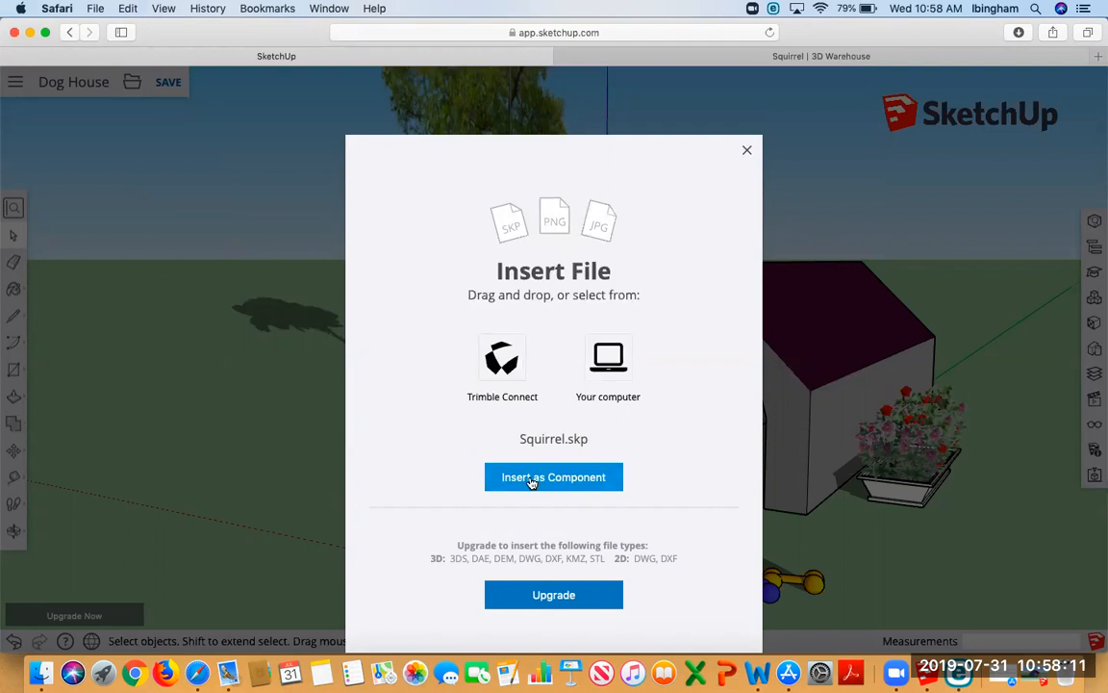
click(528, 479)
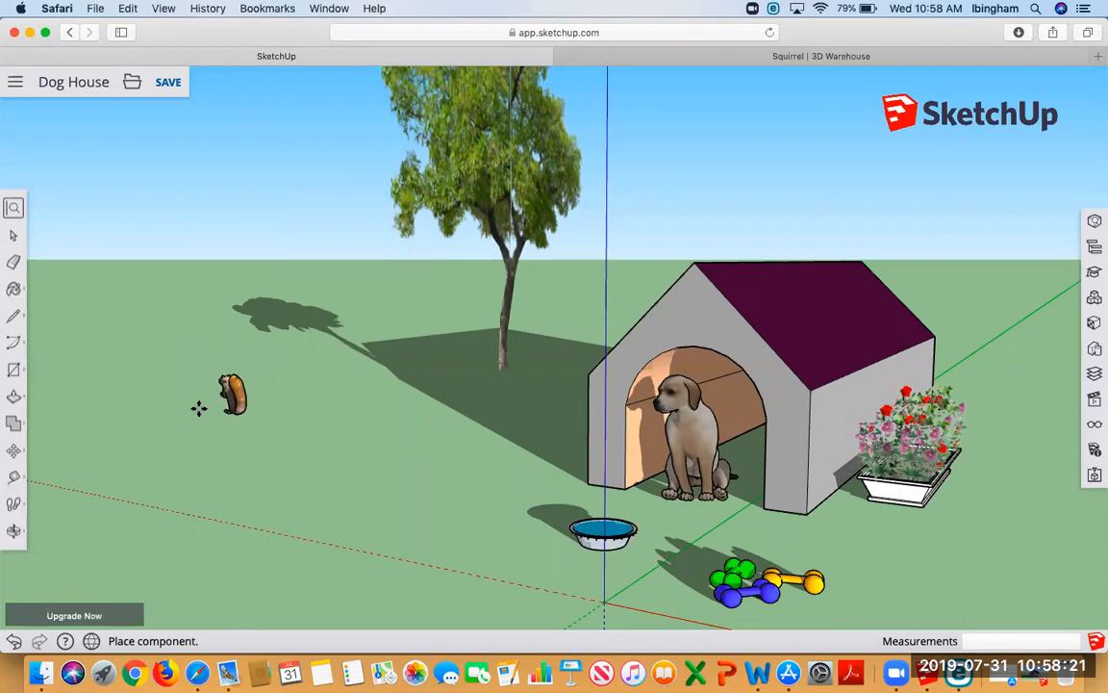
Place the squirrel on the open grass and move it about 16' 6" to the shaded ground beside the tree trunk.
click(273, 413)
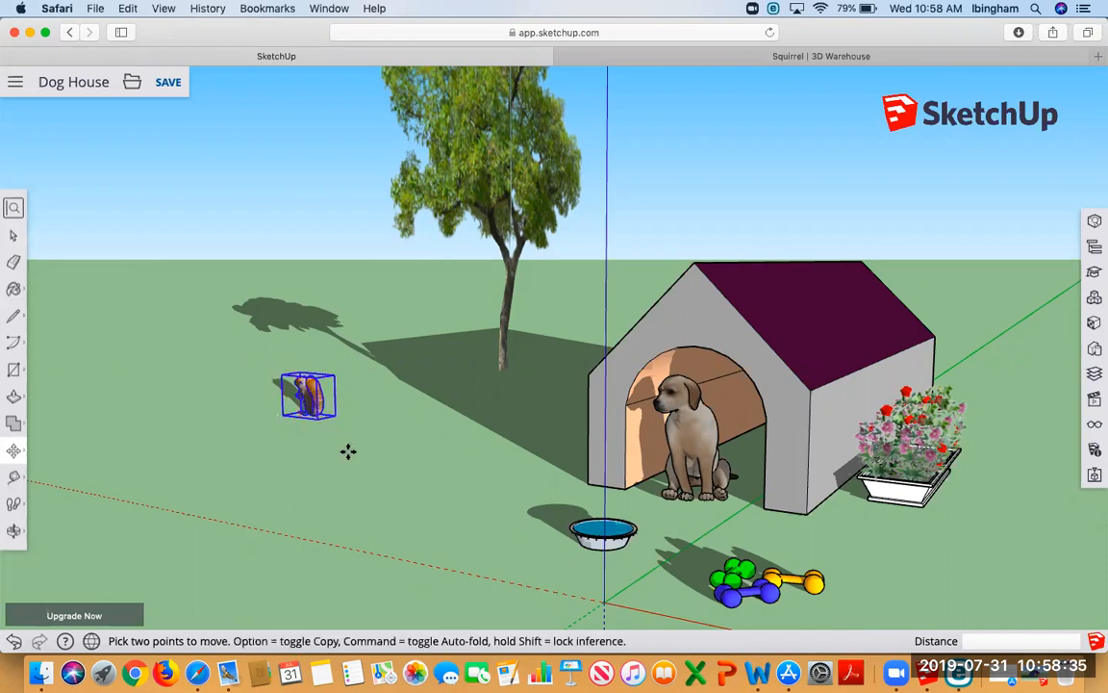
click(293, 403)
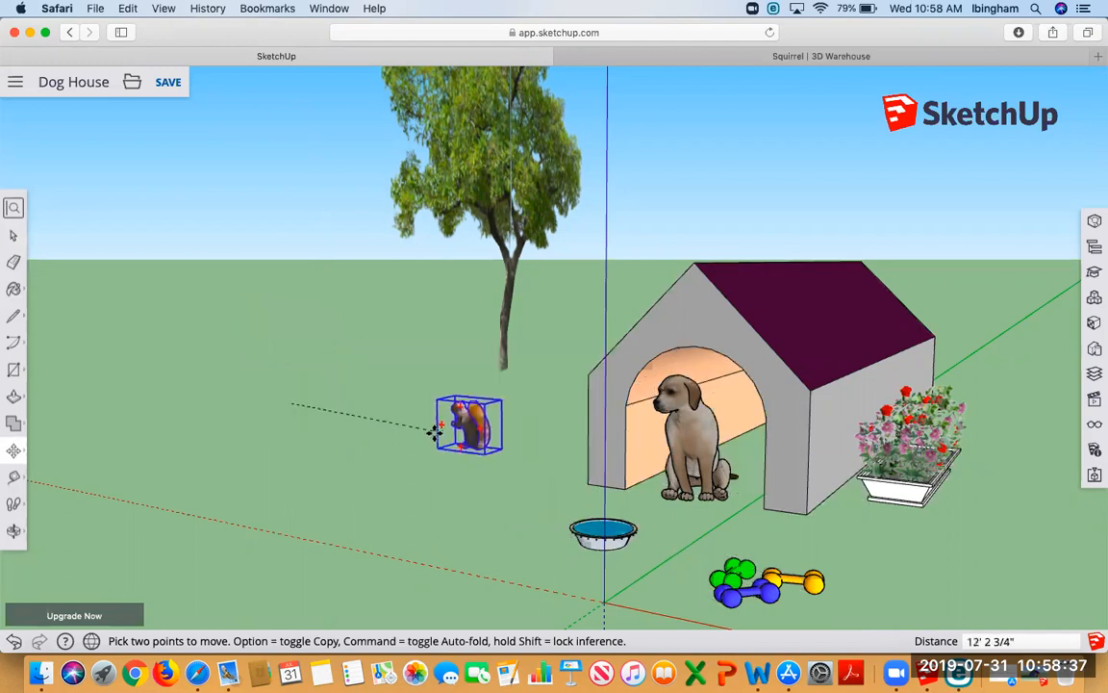
click(424, 367)
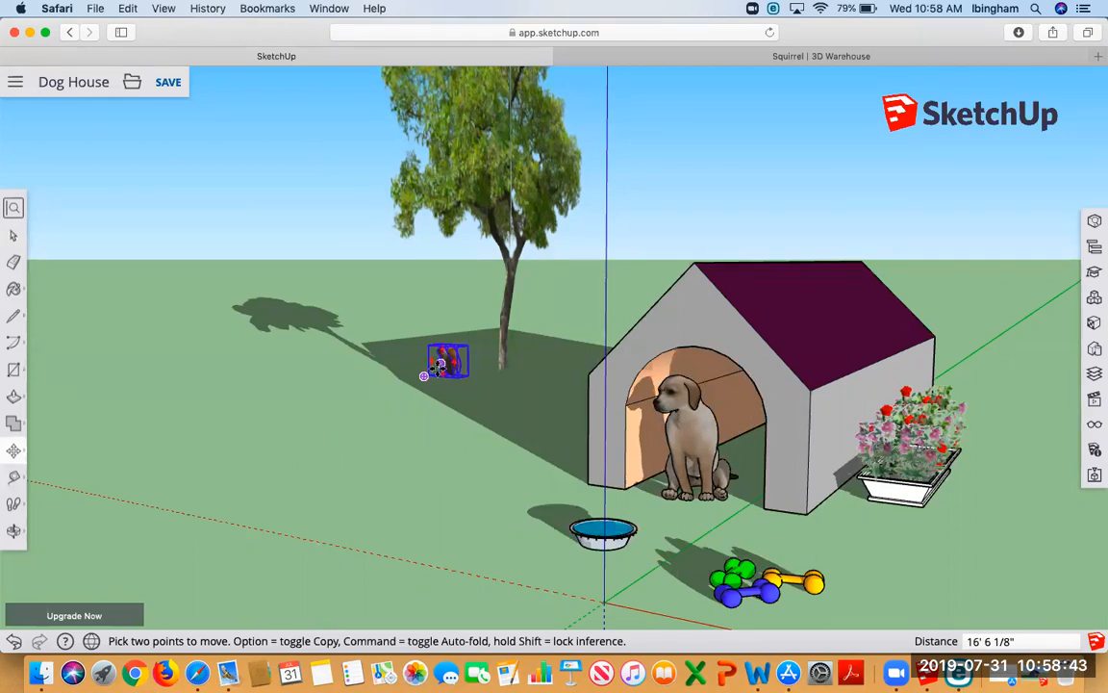
Rotate the squirrel 180° on the ground plane so it faces the tree.
scroll(439, 362, down, 3)
scroll(438, 361, up, 5)
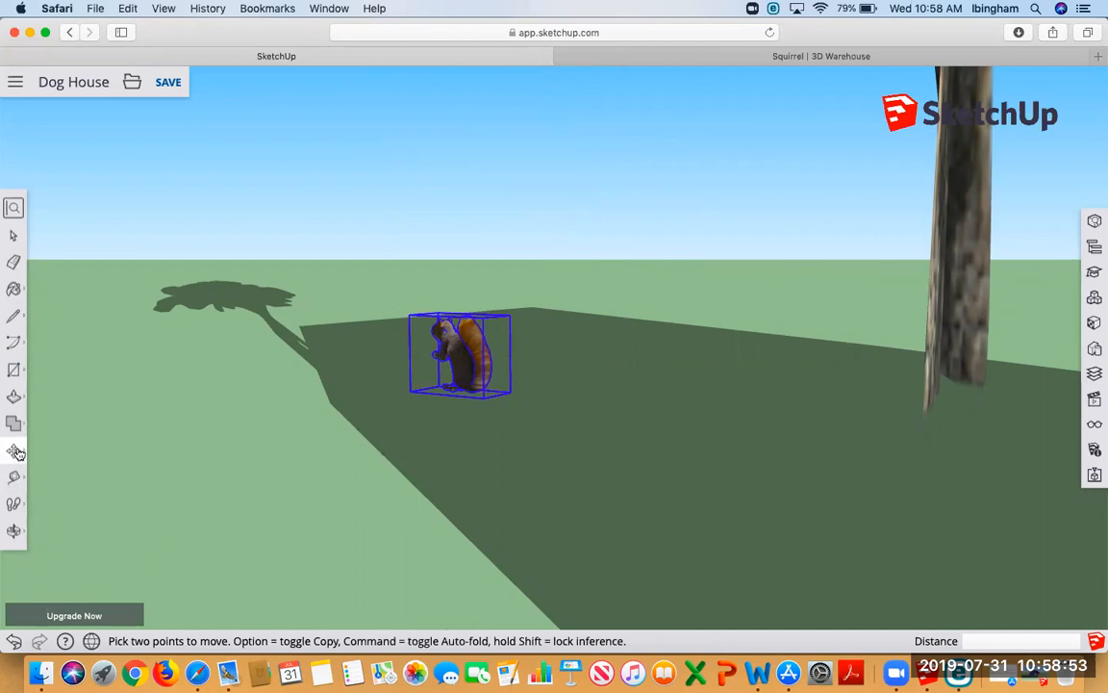
mouse_move(16, 452)
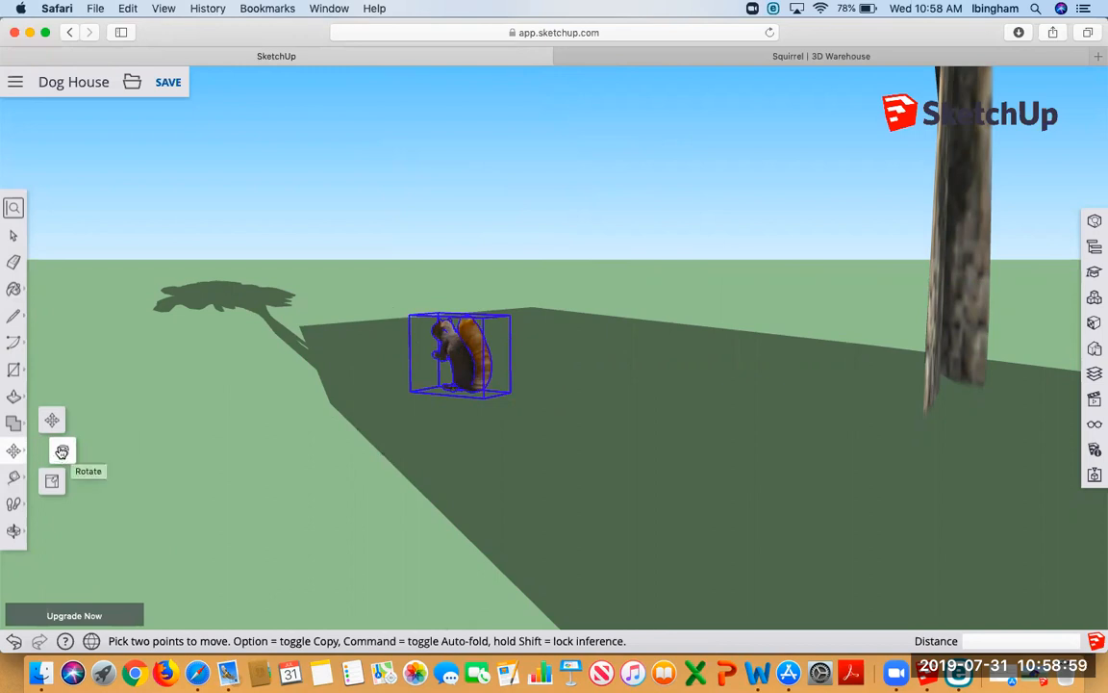
click(61, 451)
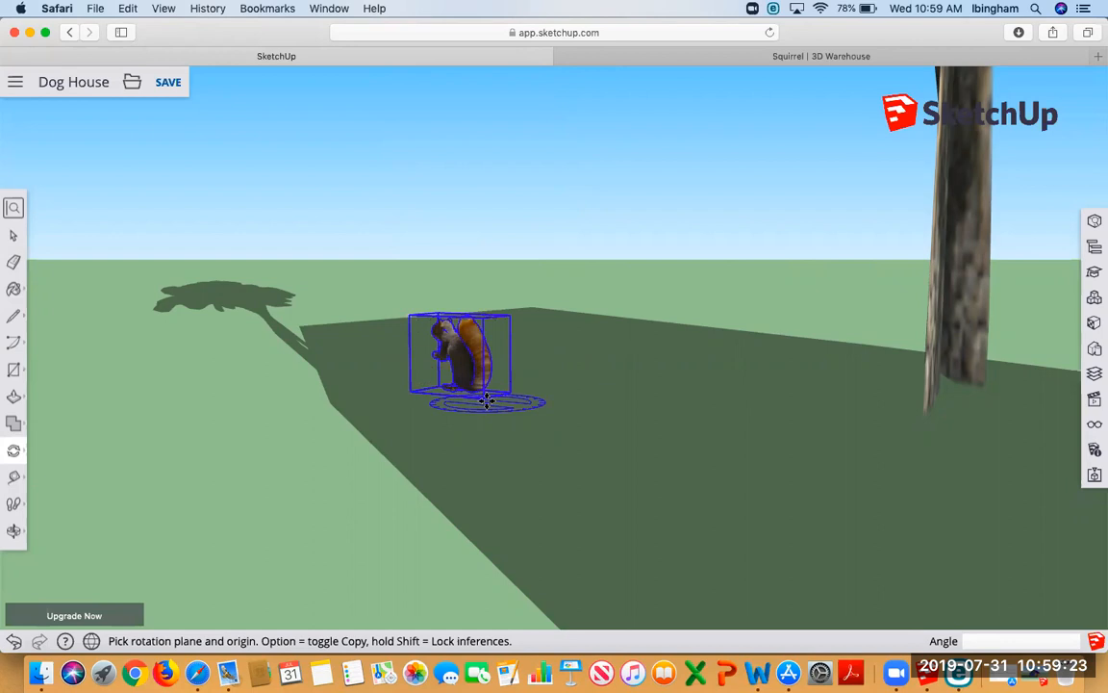
click(487, 400)
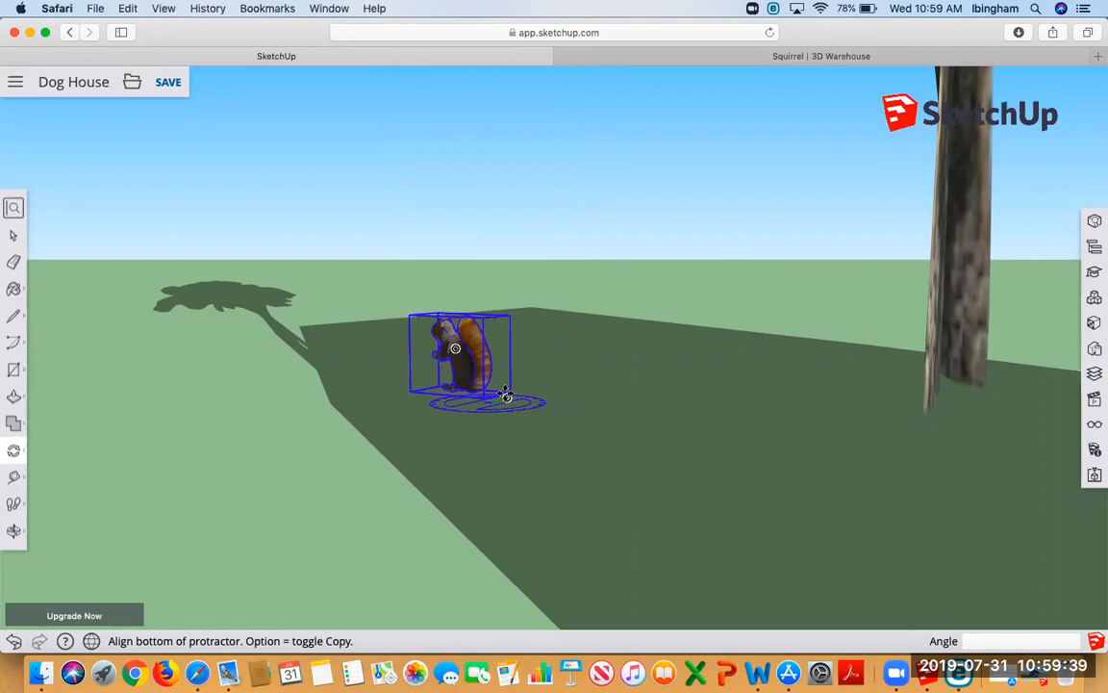
click(505, 396)
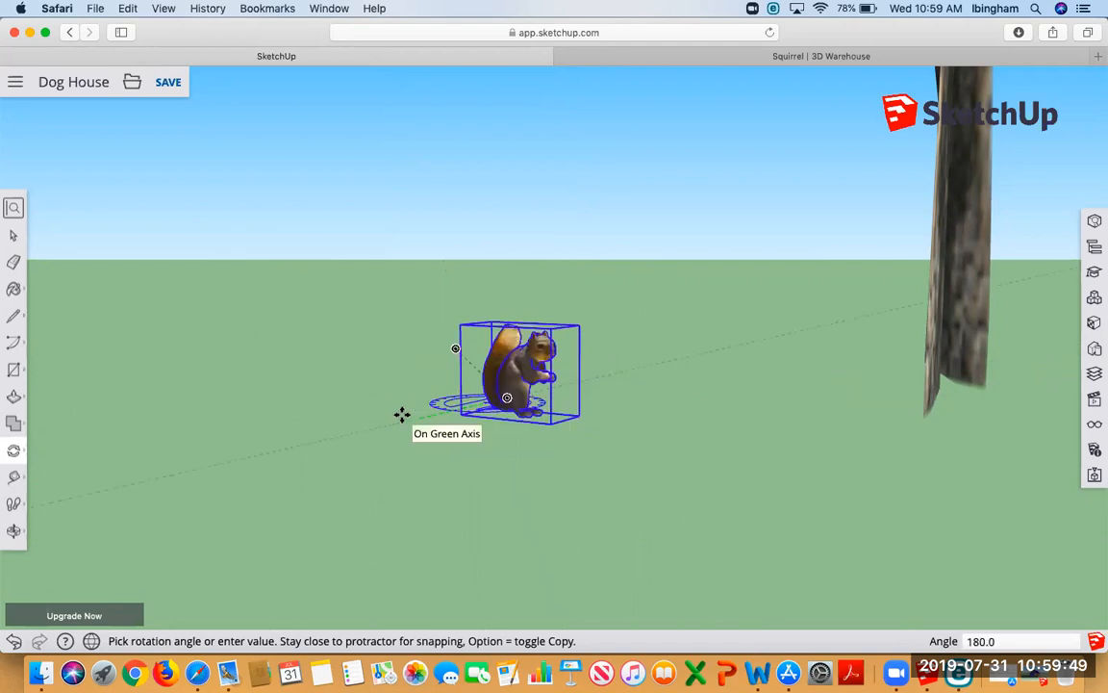
click(401, 413)
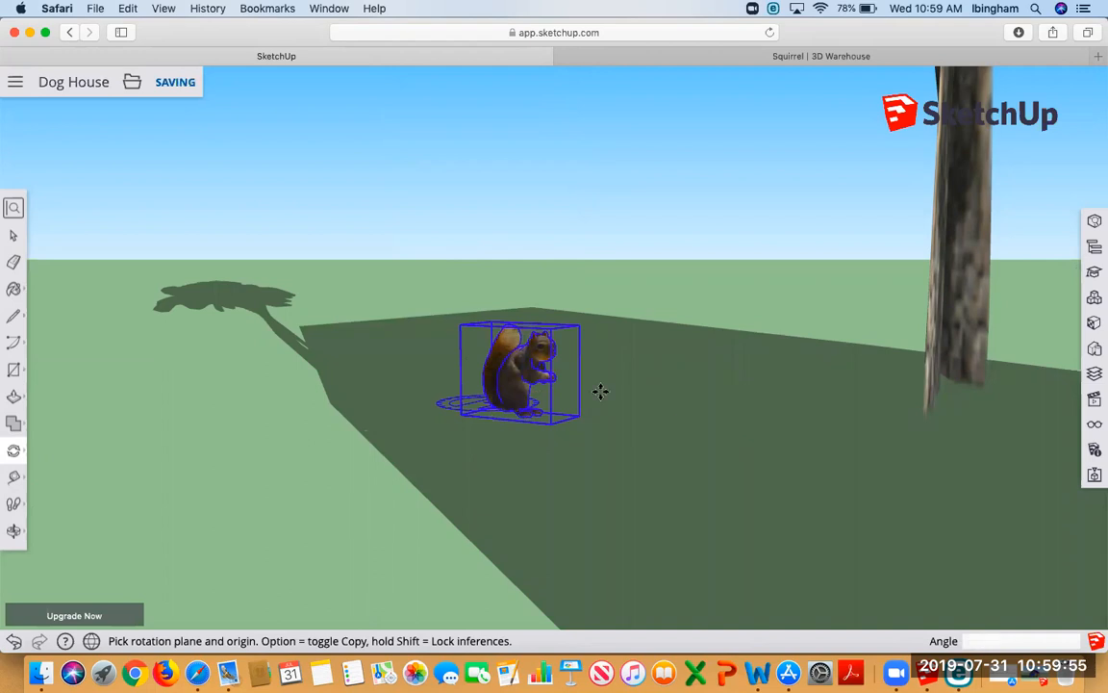
Leave the Rotate tool and deselect the squirrel.
scroll(606, 390, up, 5)
scroll(630, 393, down, 6)
scroll(632, 393, up, 1)
scroll(632, 390, down, 3)
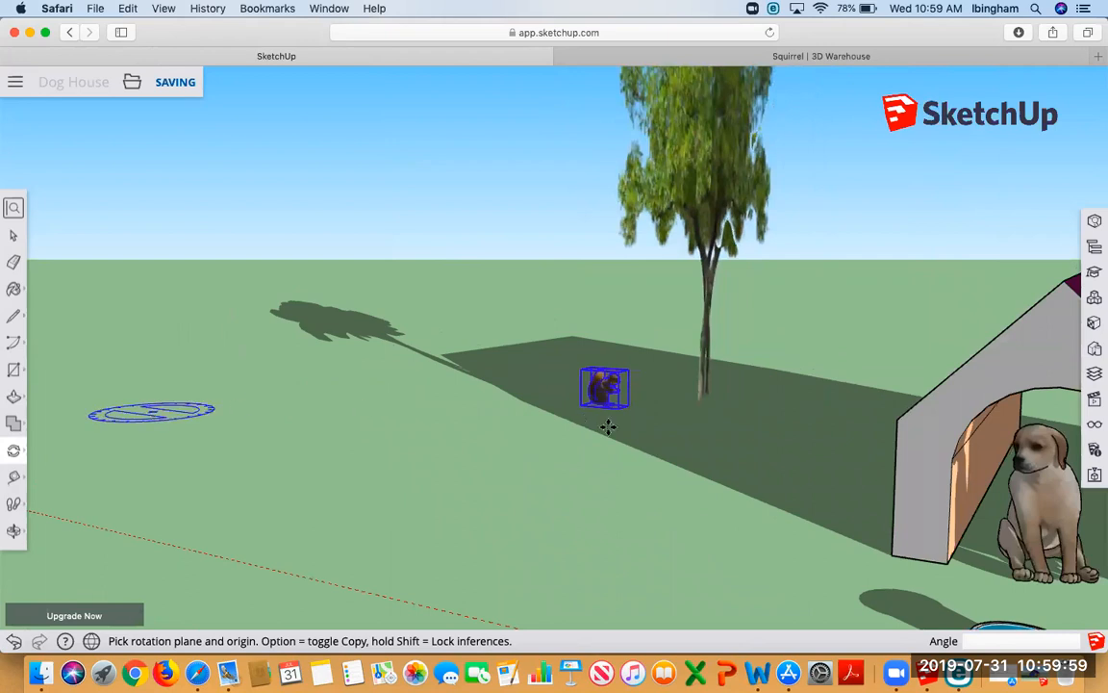
click(12, 229)
click(630, 452)
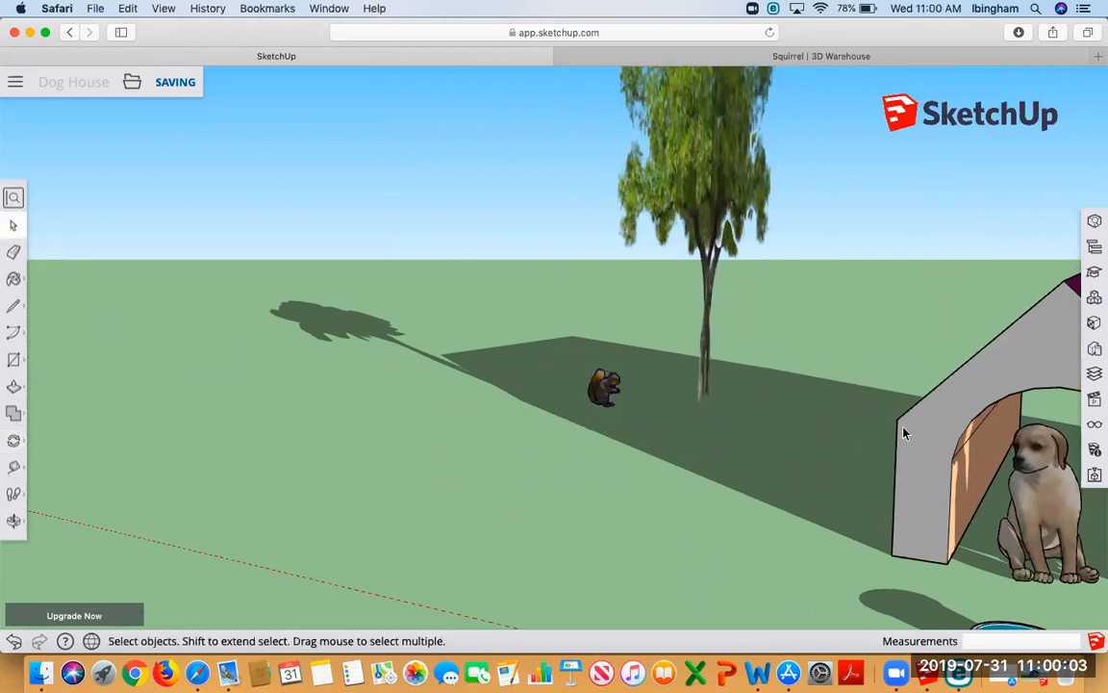